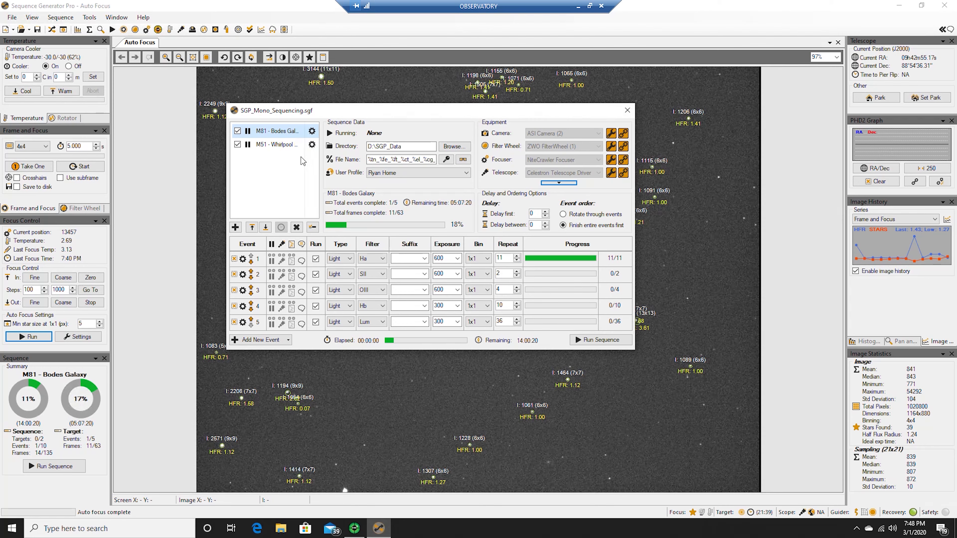
# Slew and center the telescope on the M81 - Bodes Galaxy target from its target settings, and close the centering results and the sequencer
pyautogui.click(312, 131)
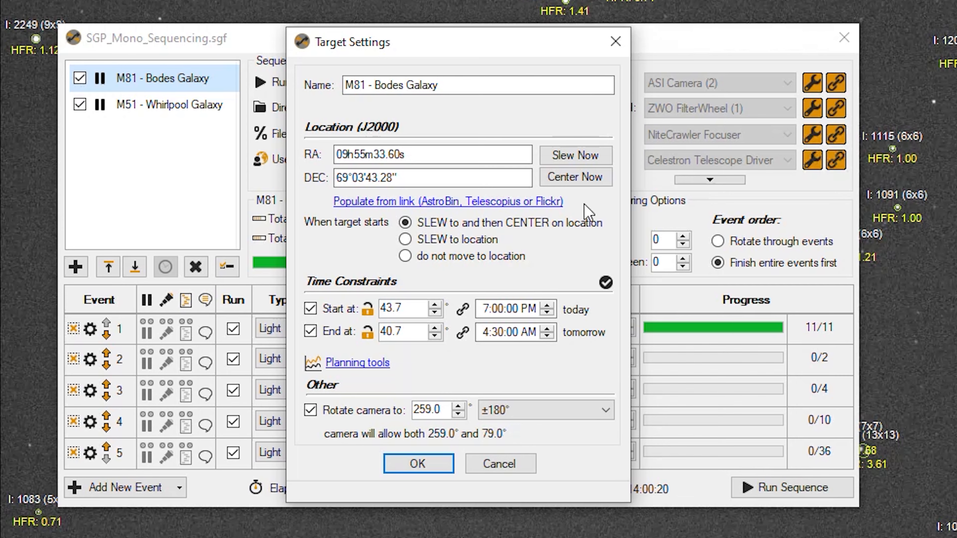
pyautogui.click(579, 182)
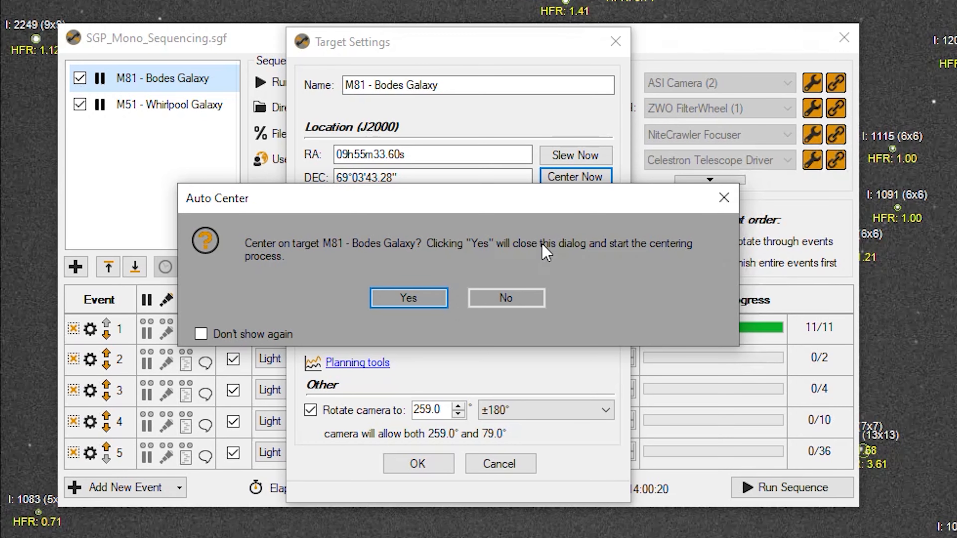
pyautogui.click(415, 295)
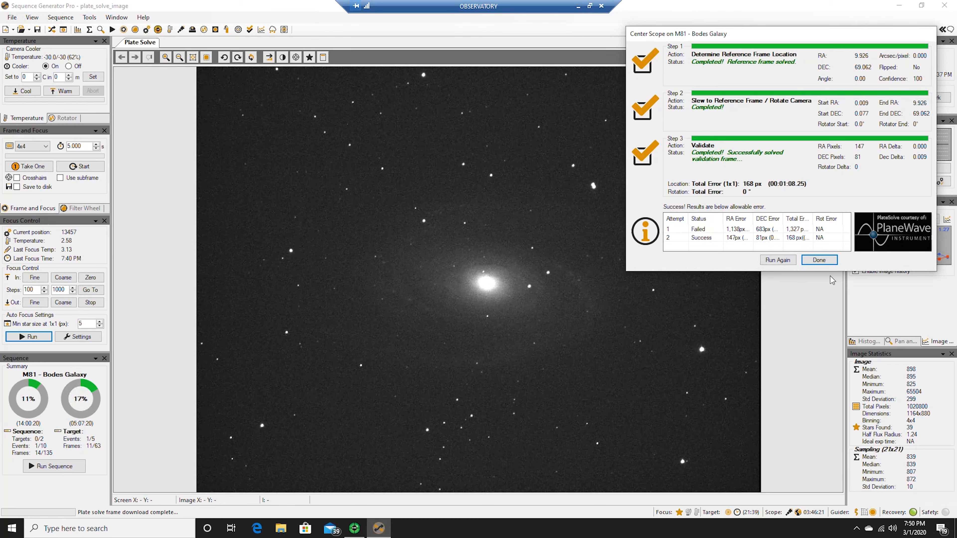
pyautogui.click(819, 260)
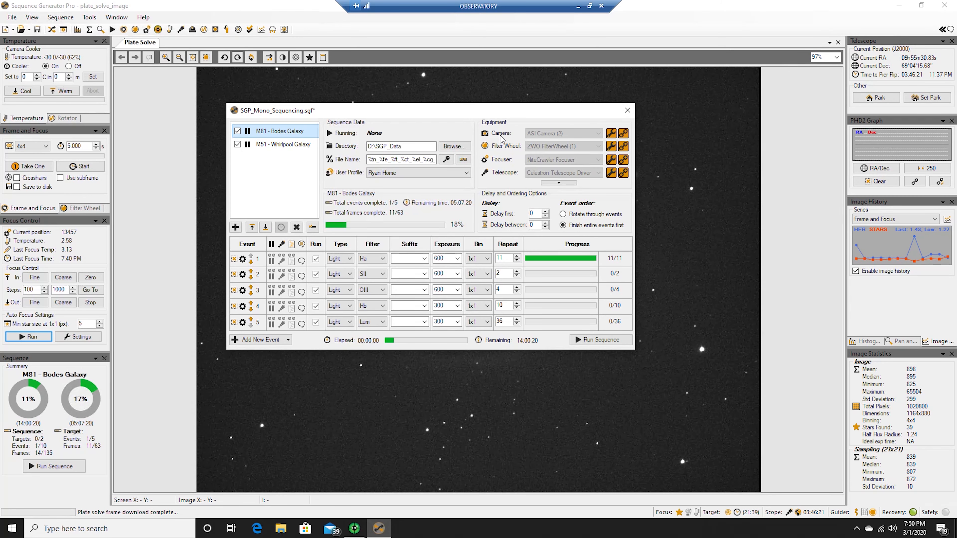
pyautogui.click(627, 110)
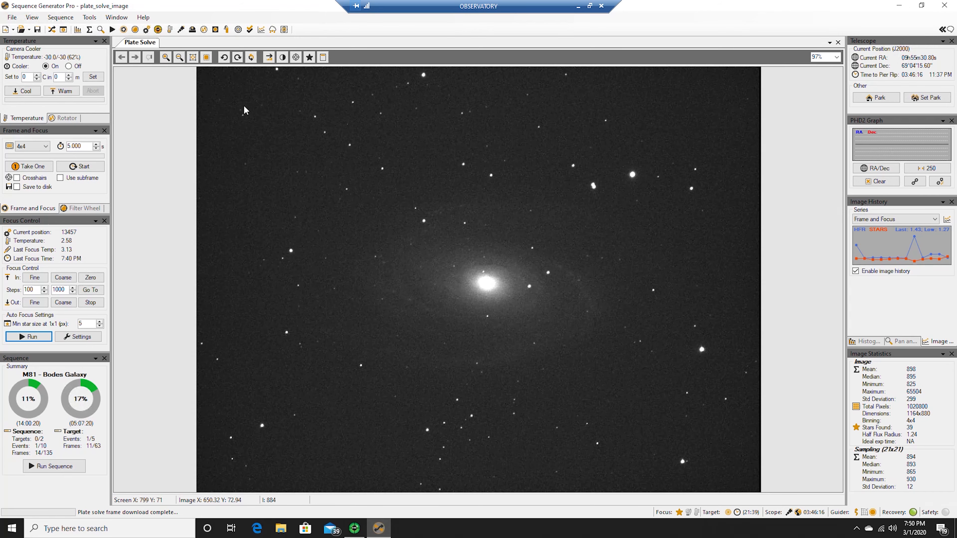
# Bring up the rotator controls in place of the camera temperature controls
pyautogui.click(66, 118)
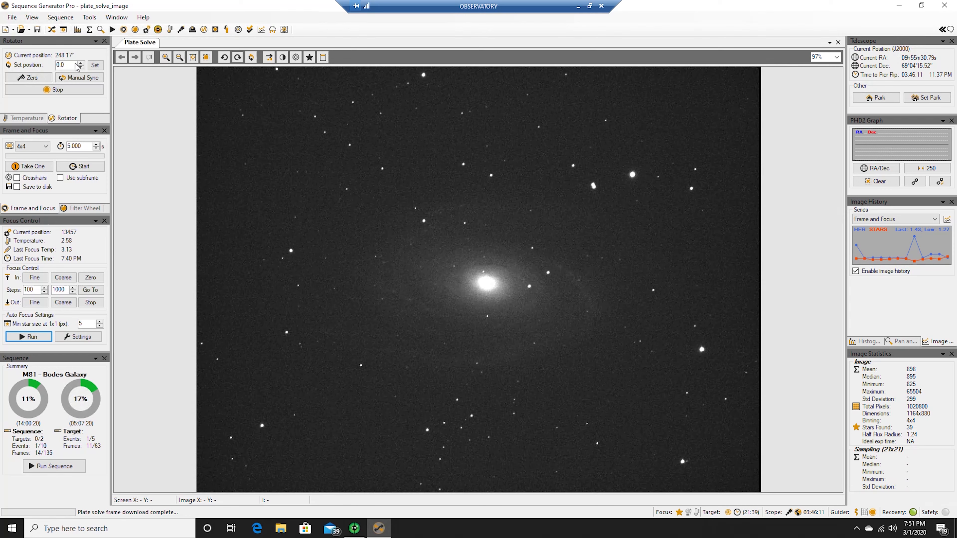
pyautogui.rightClick(477, 238)
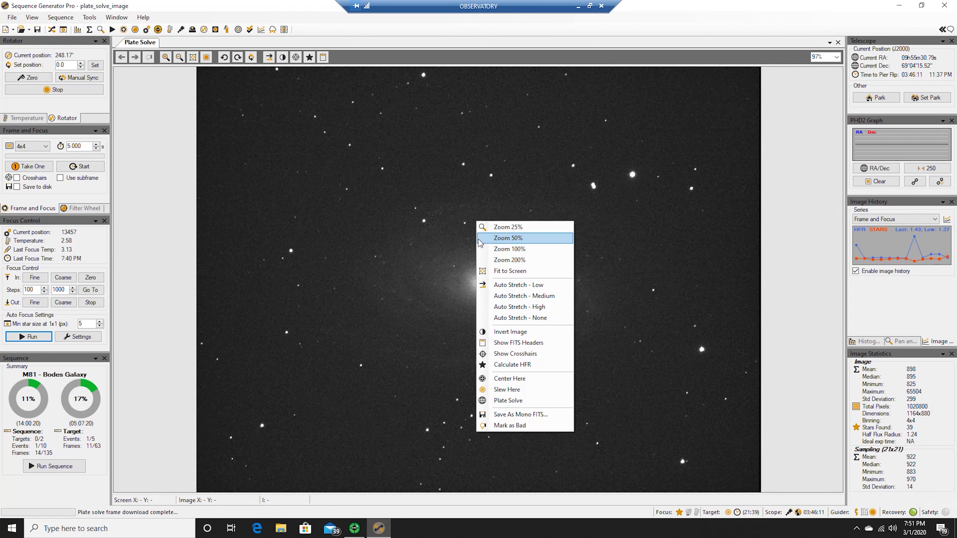
pyautogui.click(401, 248)
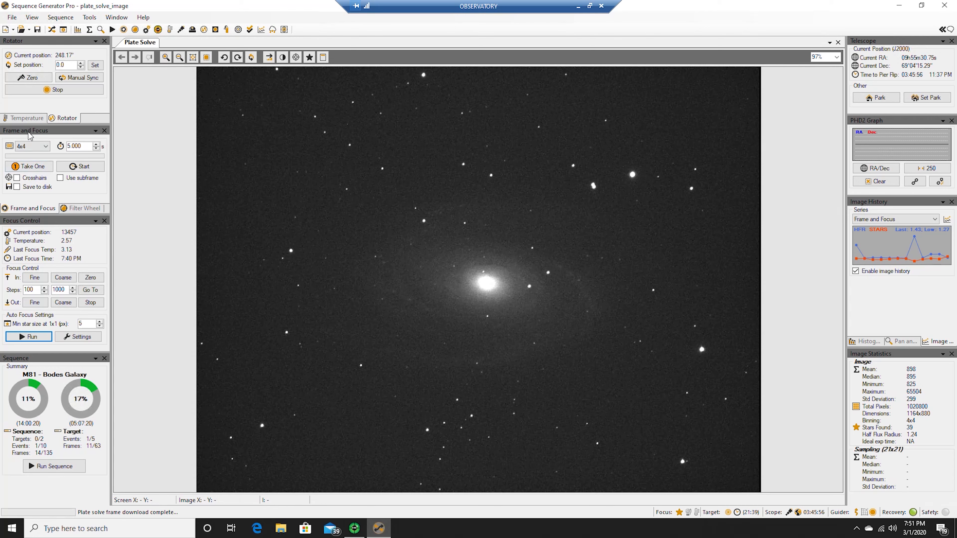
# Take one Frame and Focus image and plate solve it with m81 as the object to check the camera angle
pyautogui.click(33, 169)
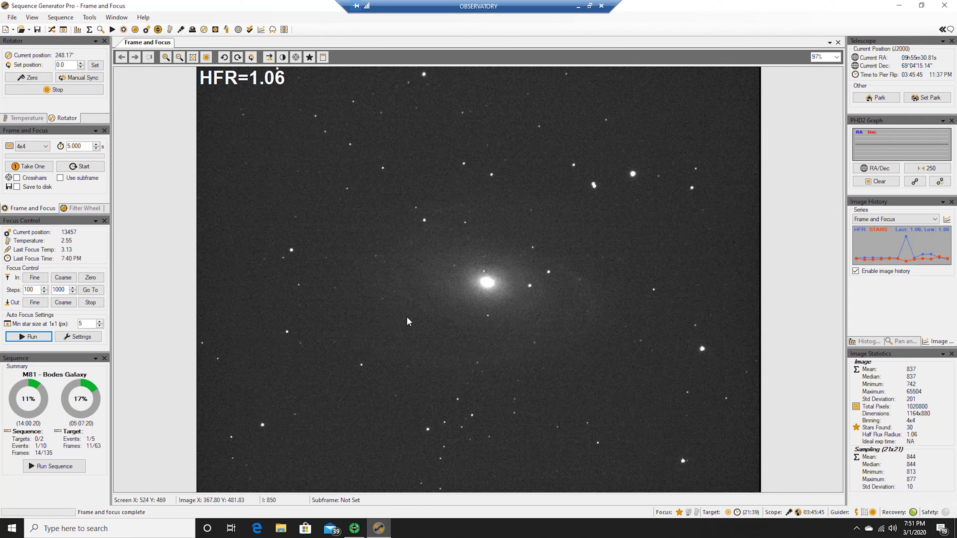
pyautogui.rightClick(420, 213)
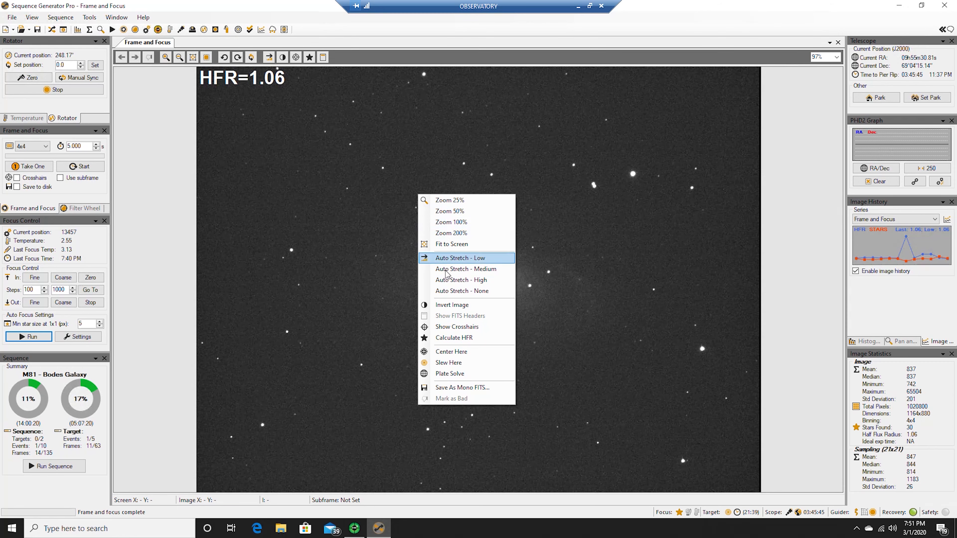
pyautogui.click(457, 374)
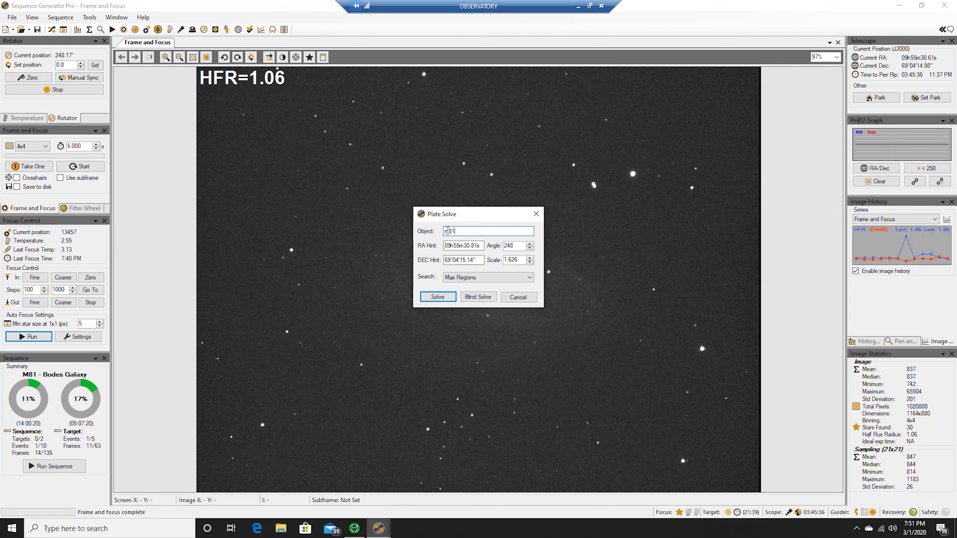
pyautogui.click(444, 298)
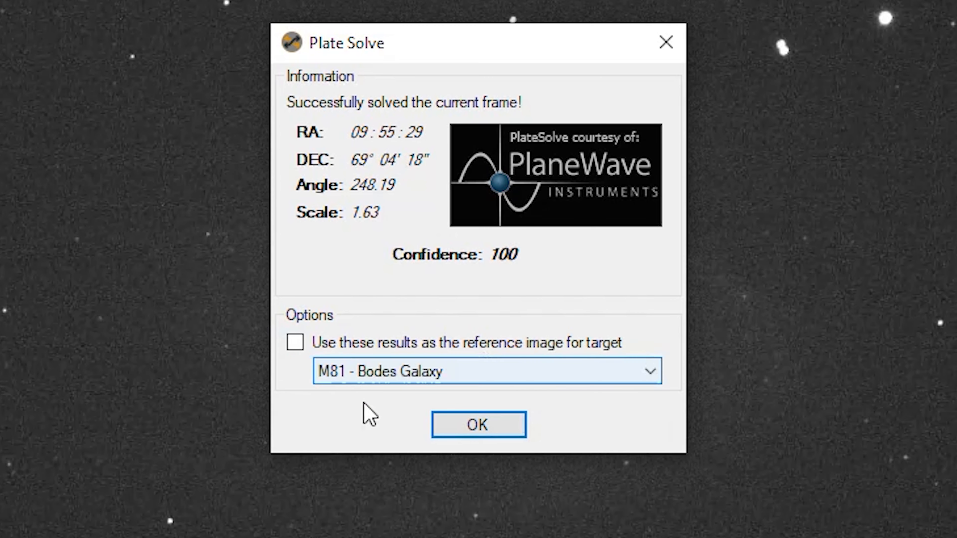
pyautogui.click(494, 432)
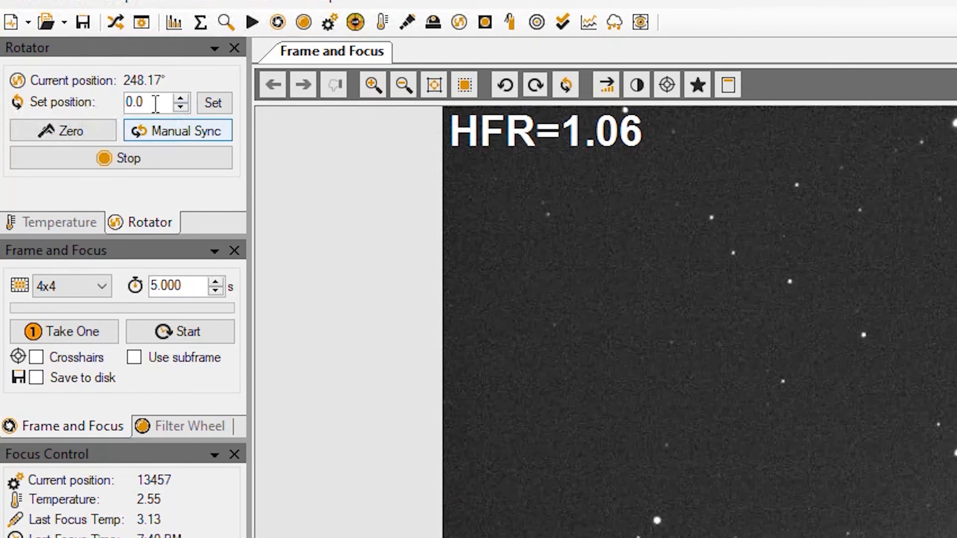
# Rotate the camera to a rotator position of 250 degrees
pyautogui.moveTo(155, 102); pyautogui.dragTo(127, 102)
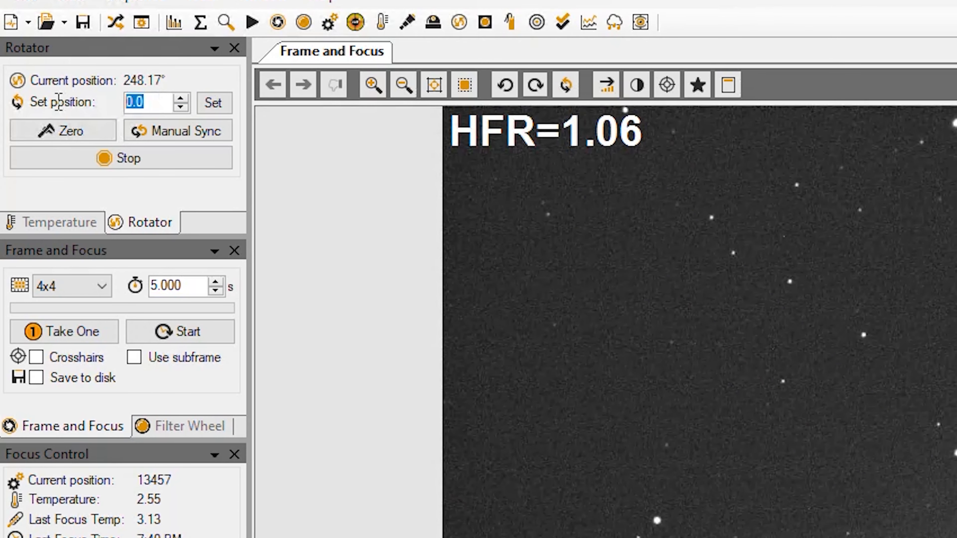
pyautogui.write('250')
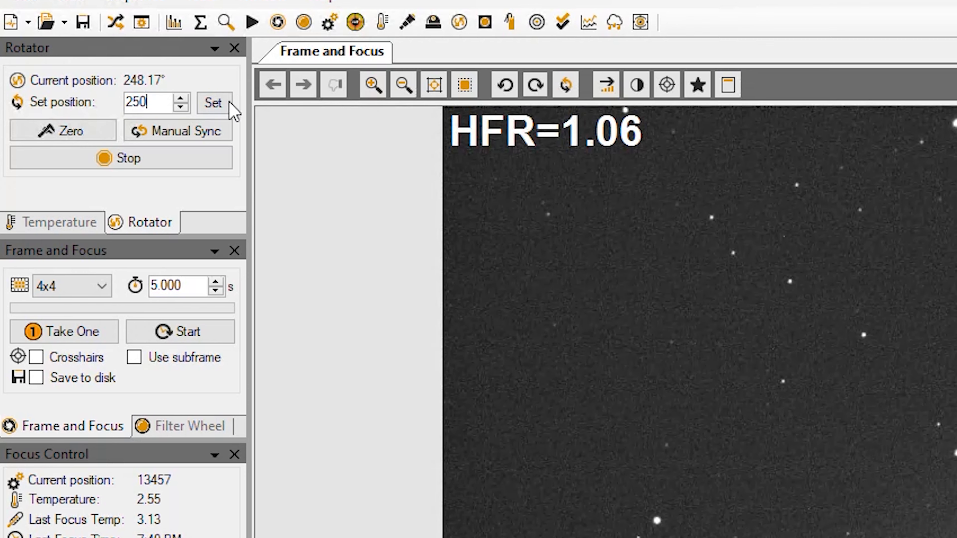
pyautogui.click(214, 104)
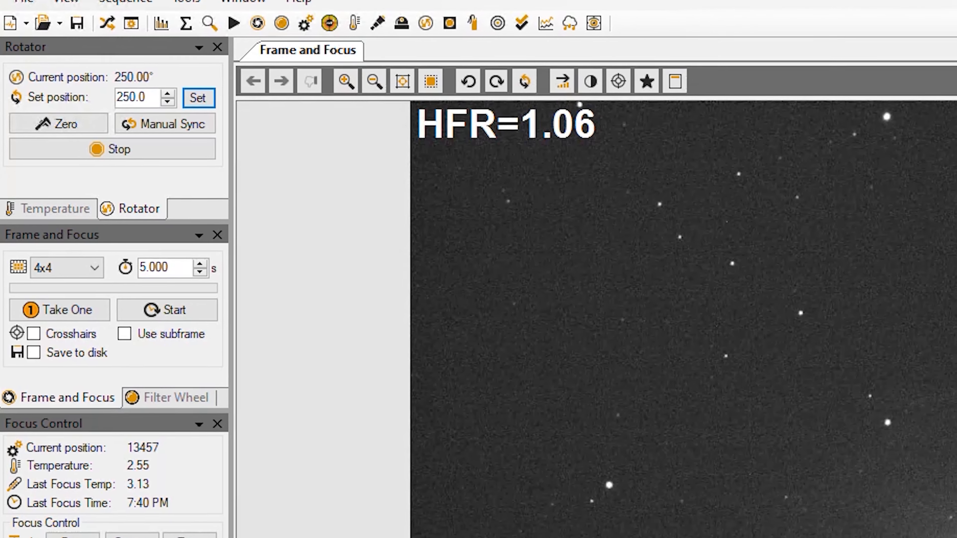
# Plate solve the existing frame again using m81 as the object, and dismiss the solve results
pyautogui.click(953, 372)
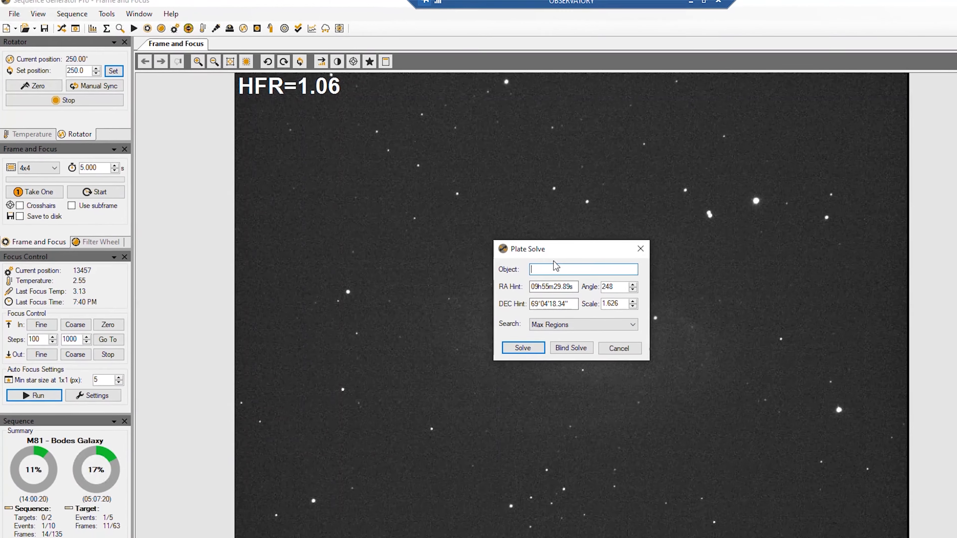
pyautogui.write('m81')
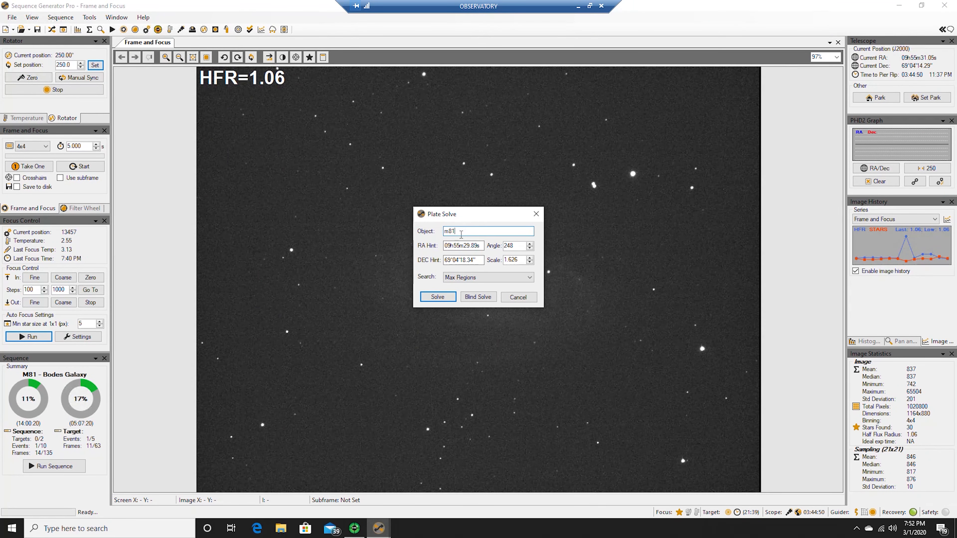
pyautogui.click(440, 299)
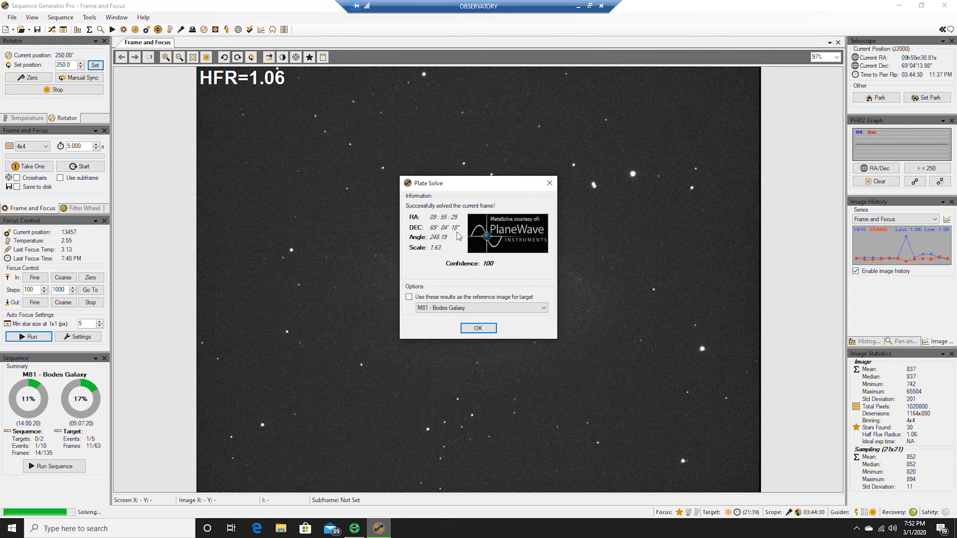
pyautogui.click(479, 327)
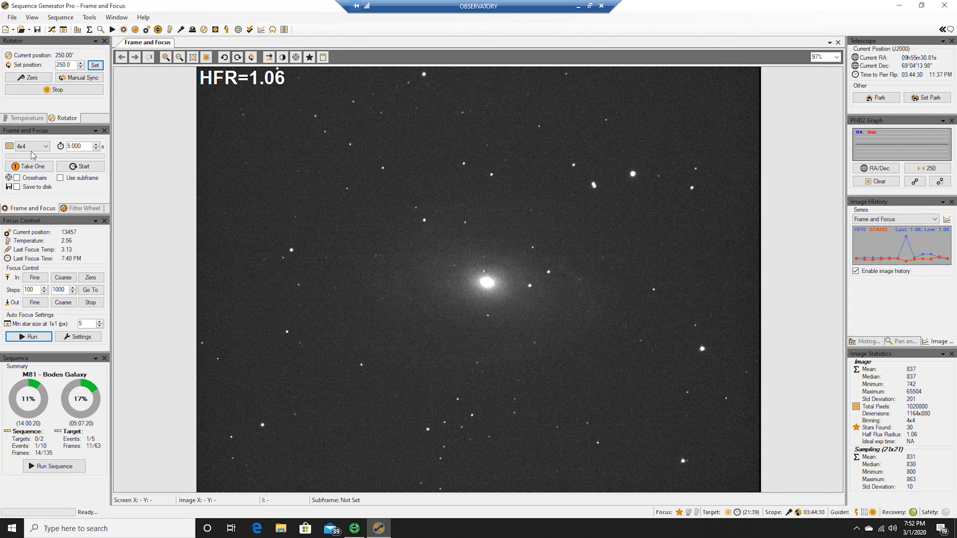
# Take a fresh Frame and Focus image and plate solve it with object m81 to verify the angle after the rotation
pyautogui.click(31, 169)
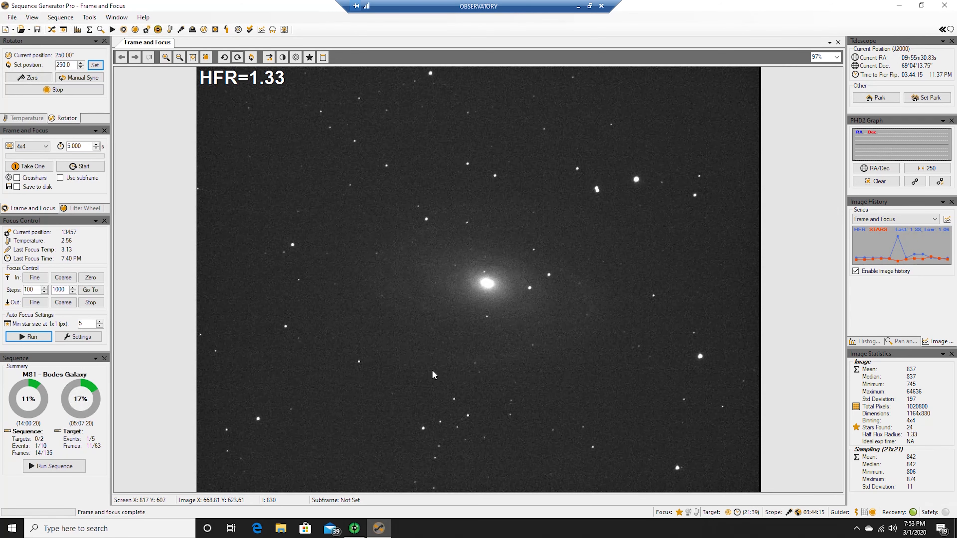
pyautogui.rightClick(456, 307)
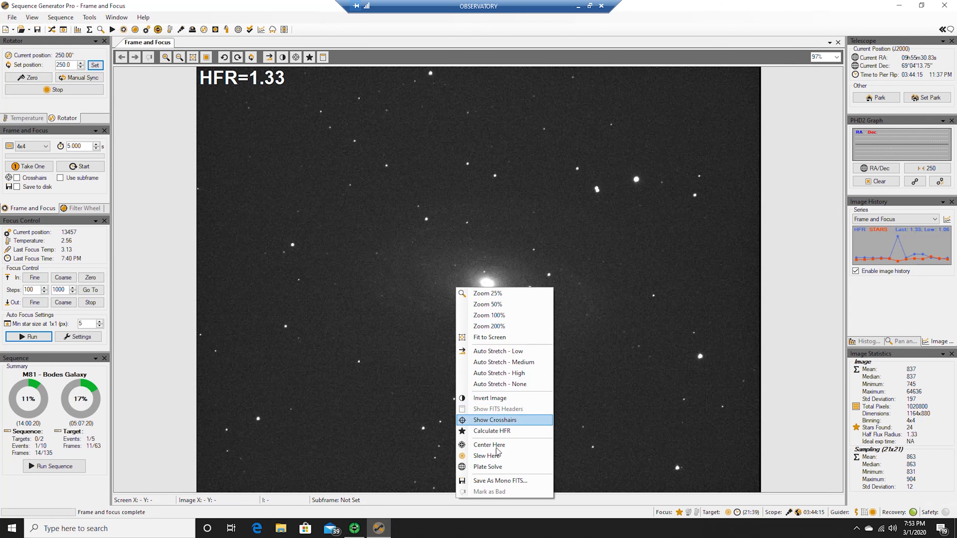
pyautogui.click(488, 467)
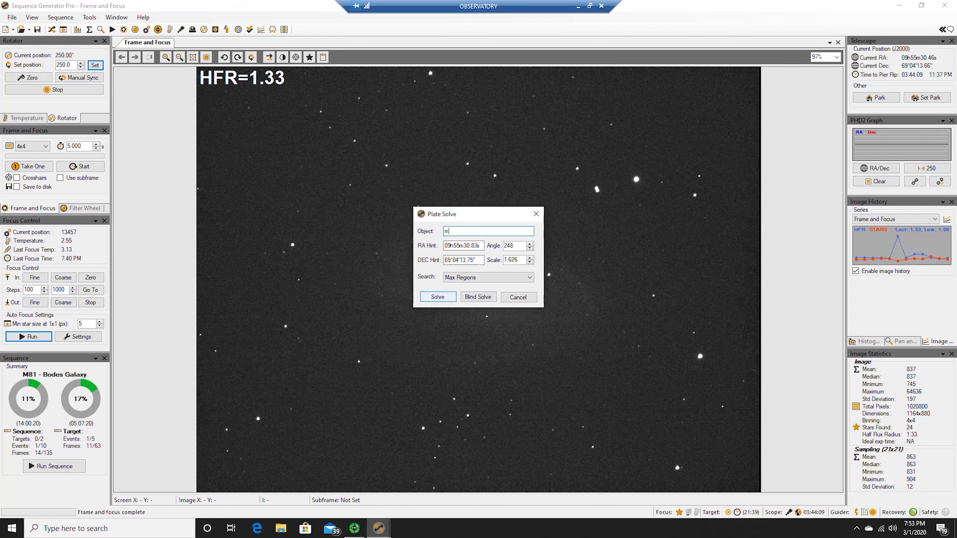
pyautogui.click(438, 298)
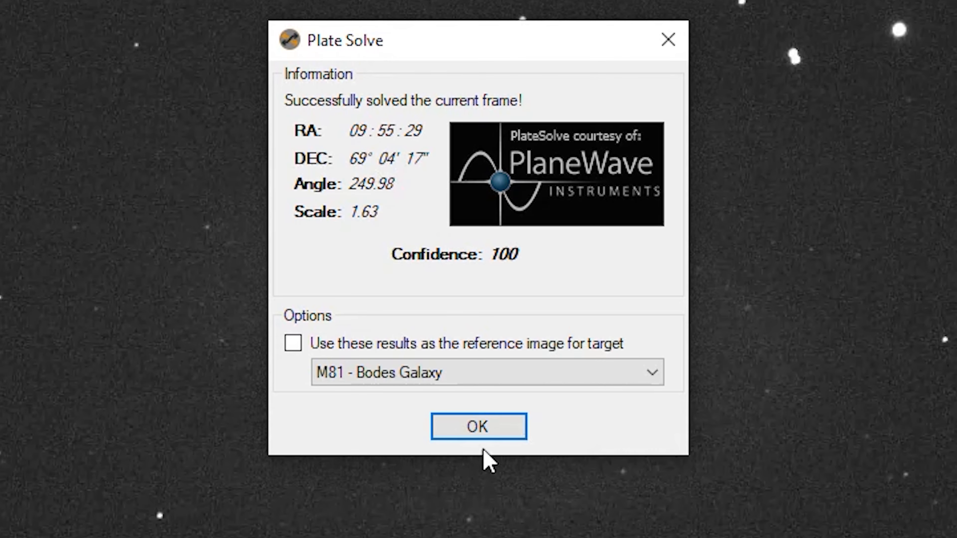
pyautogui.click(479, 415)
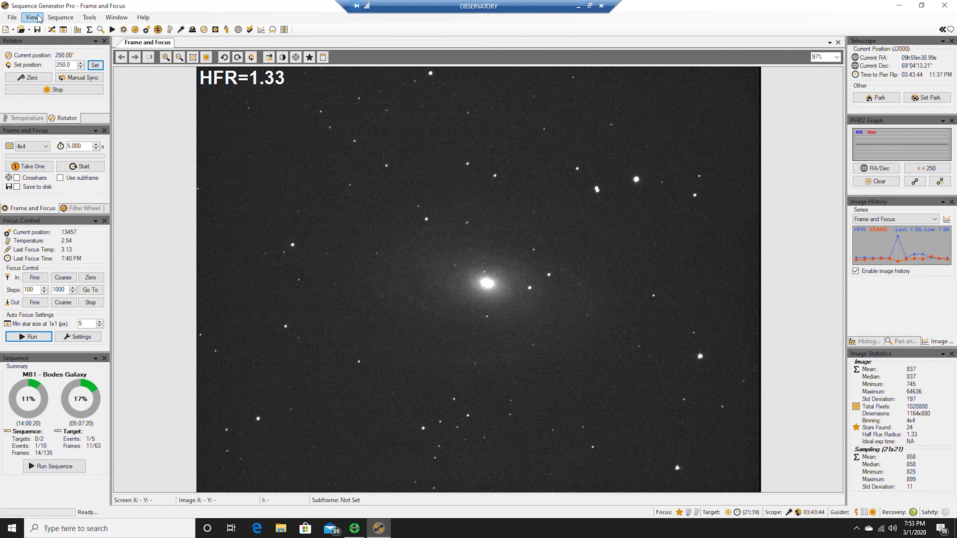
# Toggle the Reverse rotation direction option in the NiteCrawler rotator setup, accept the setup, and close the equipment control panel
pyautogui.click(38, 20)
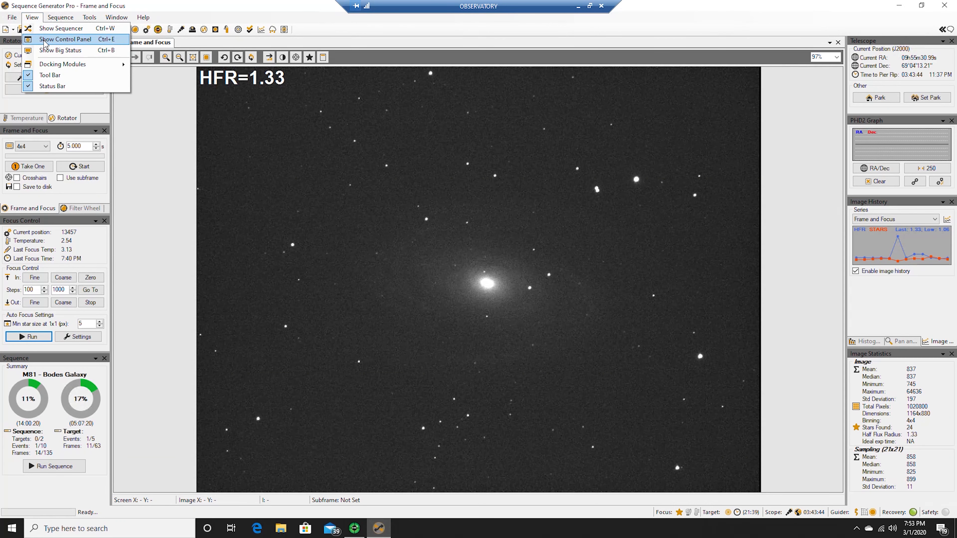
pyautogui.click(46, 40)
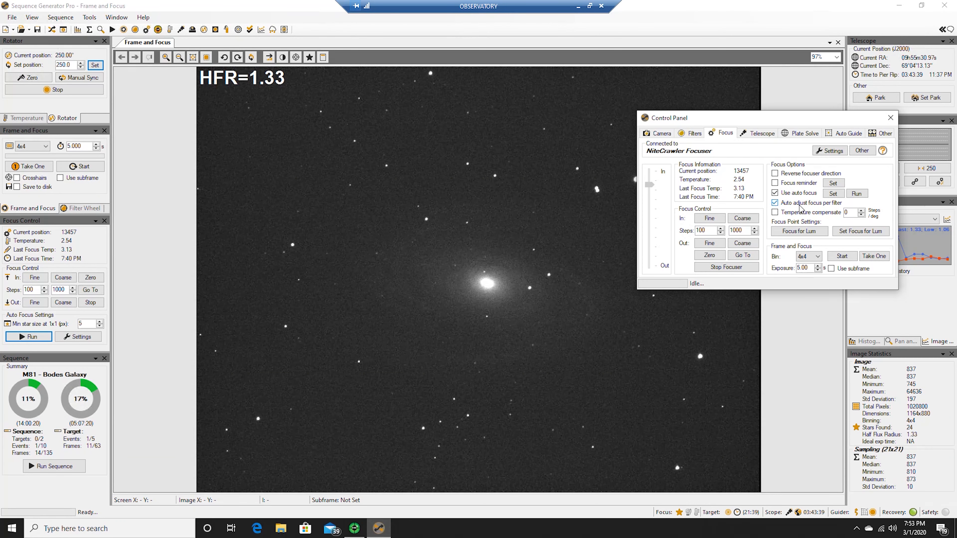
pyautogui.click(882, 135)
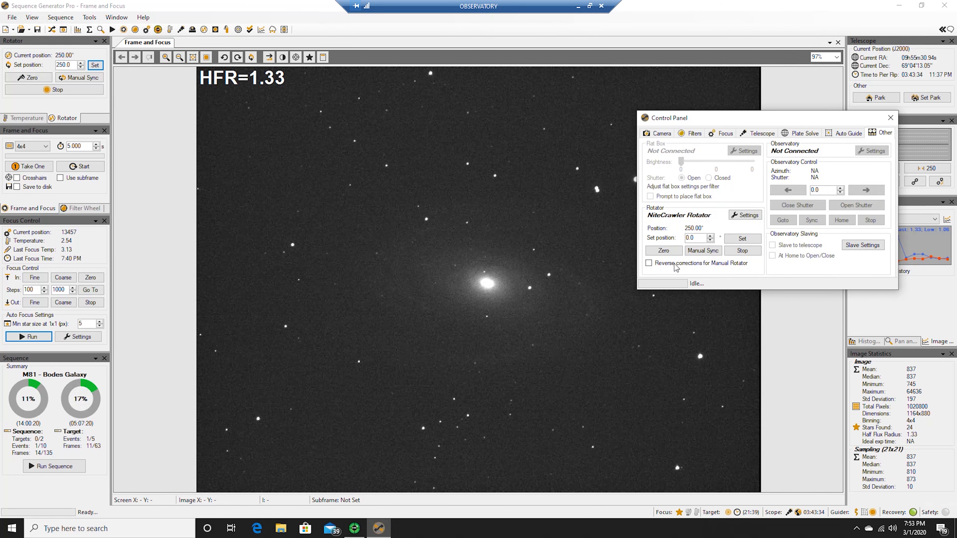
pyautogui.click(748, 216)
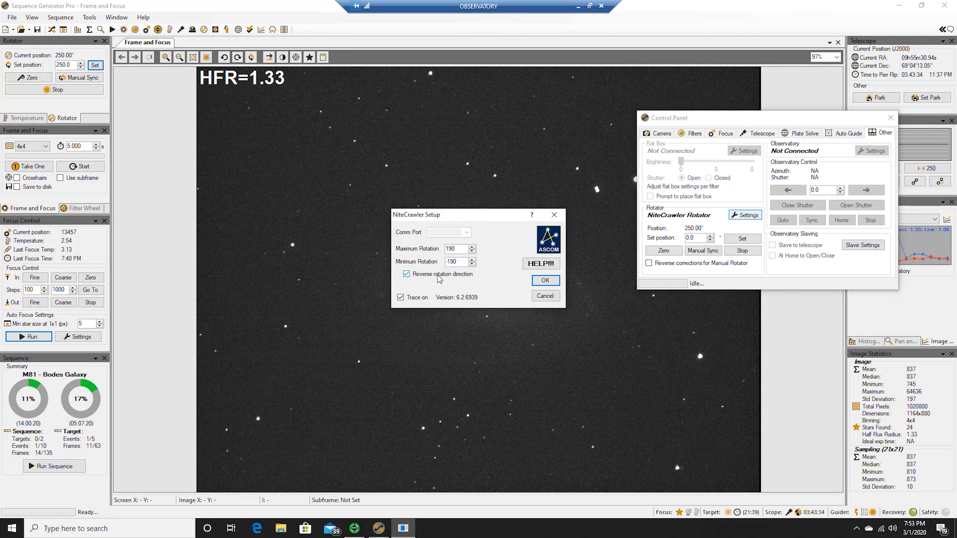
pyautogui.click(407, 274)
pyautogui.click(545, 281)
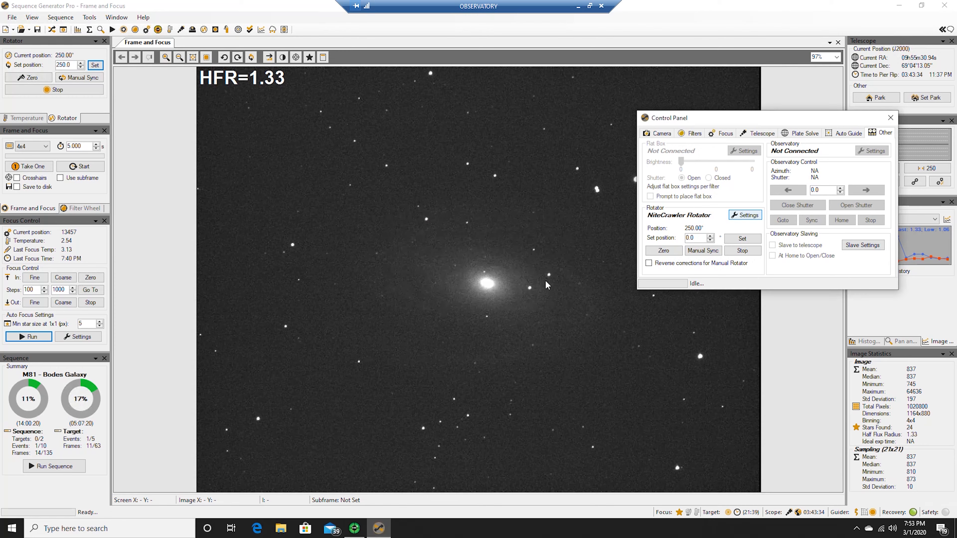
pyautogui.click(891, 119)
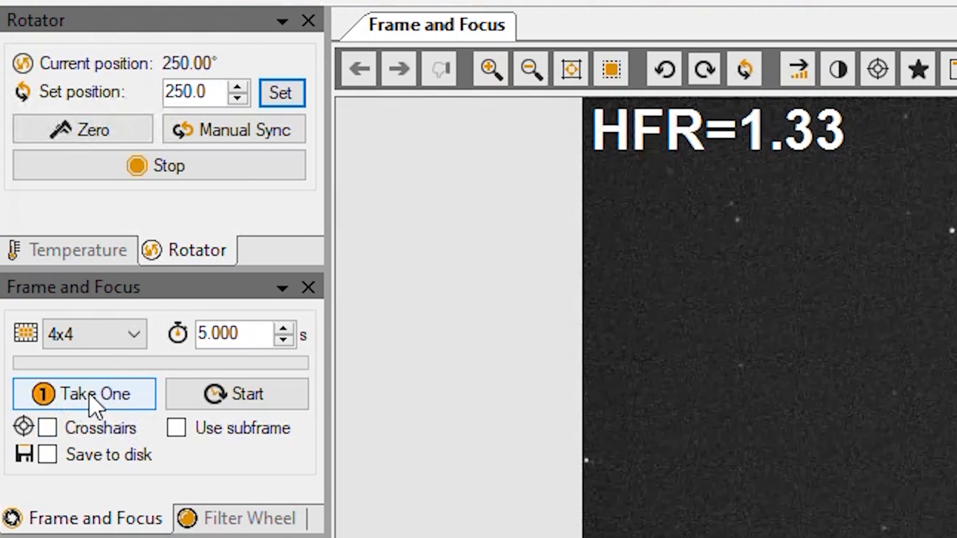
# Capture another single Frame and Focus image and plate solve it with m81 as the object to measure its camera angle
pyautogui.click(93, 404)
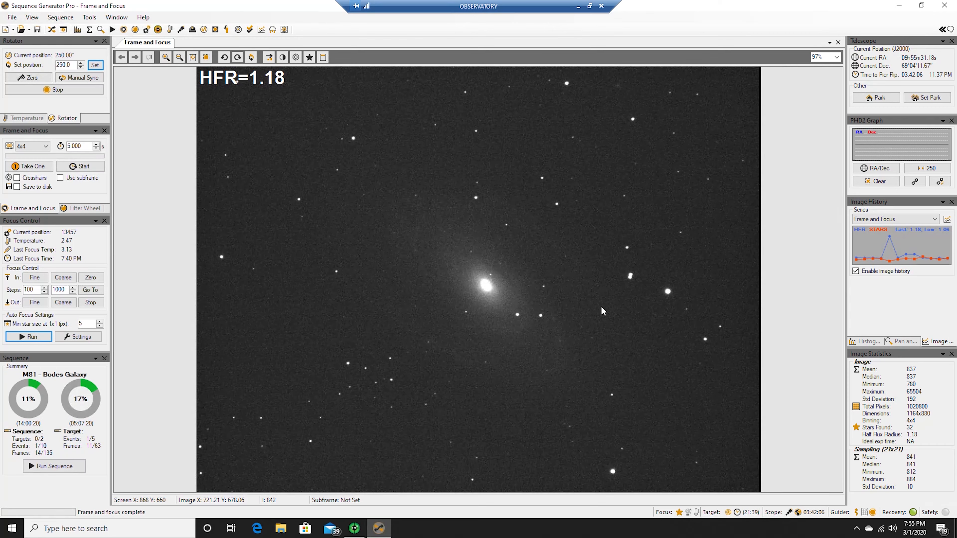
pyautogui.rightClick(427, 182)
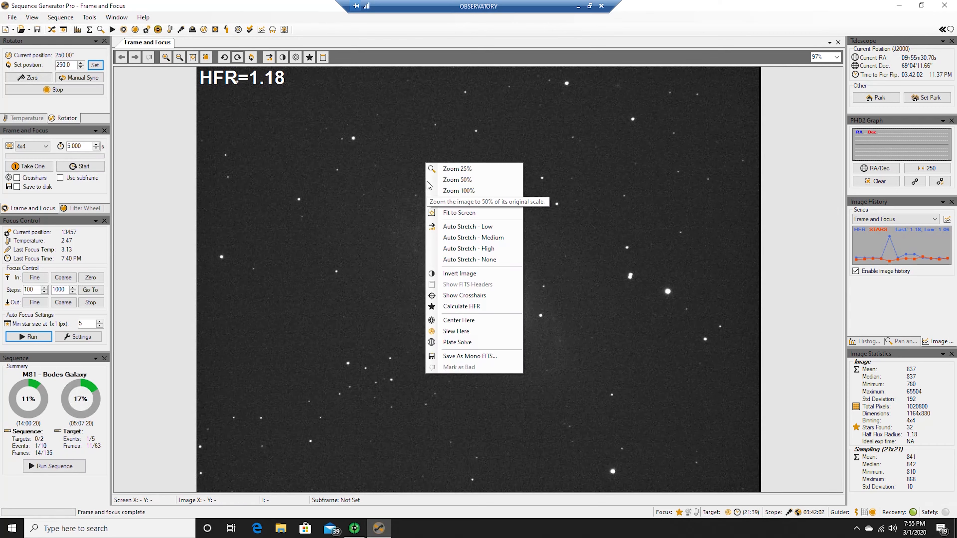
pyautogui.click(457, 342)
pyautogui.write('m81')
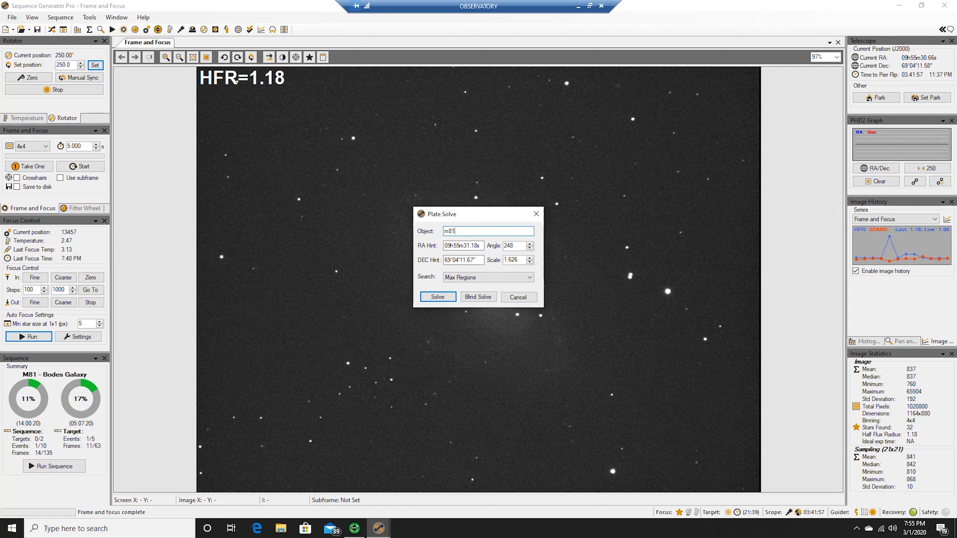
pyautogui.click(437, 297)
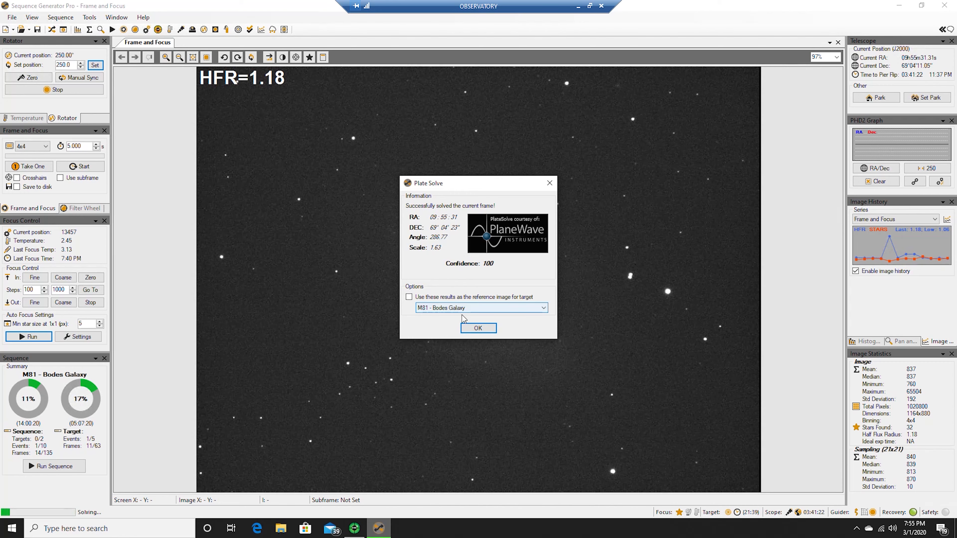
# Dismiss the plate solve results and move the rotator to a set position of 252 degrees
pyautogui.click(478, 328)
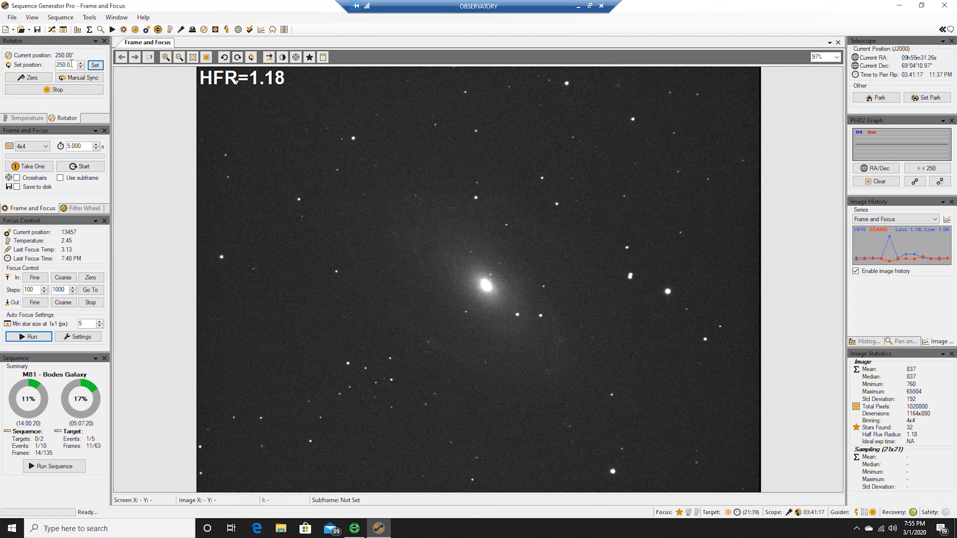
pyautogui.doubleClick(71, 64)
pyautogui.write('2')
pyautogui.write('52')
pyautogui.click(95, 65)
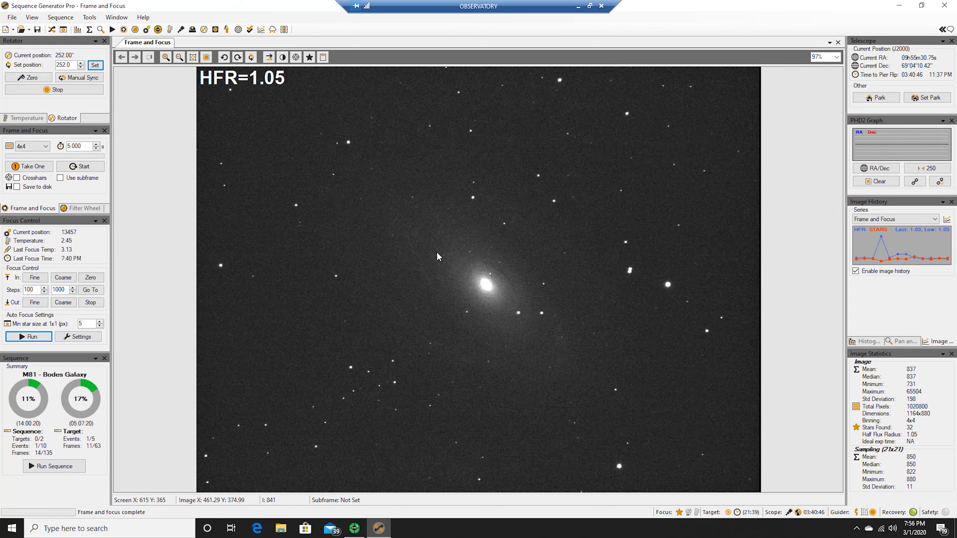
# Plate solve the frame taken after the rotation using m81 as the object, and dismiss the solve results
pyautogui.rightClick(440, 223)
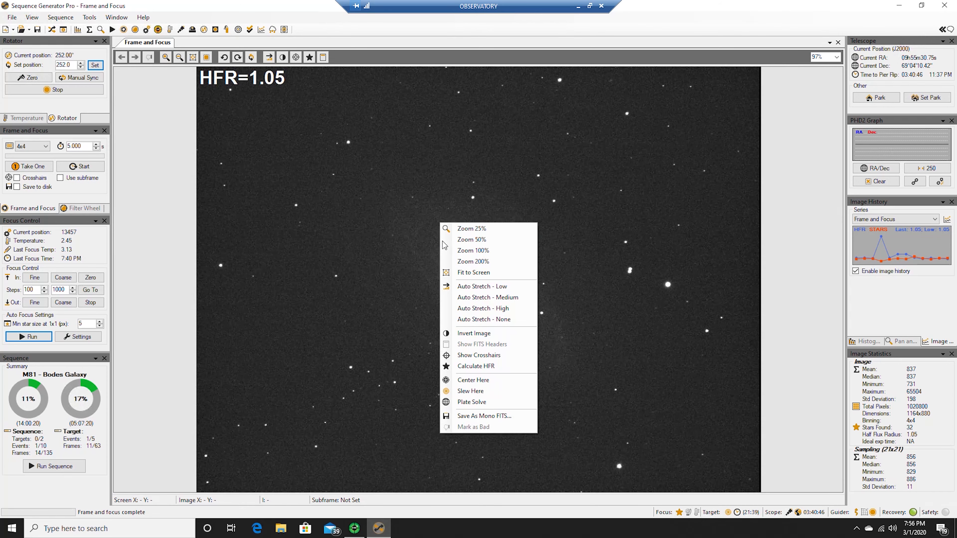
pyautogui.click(472, 402)
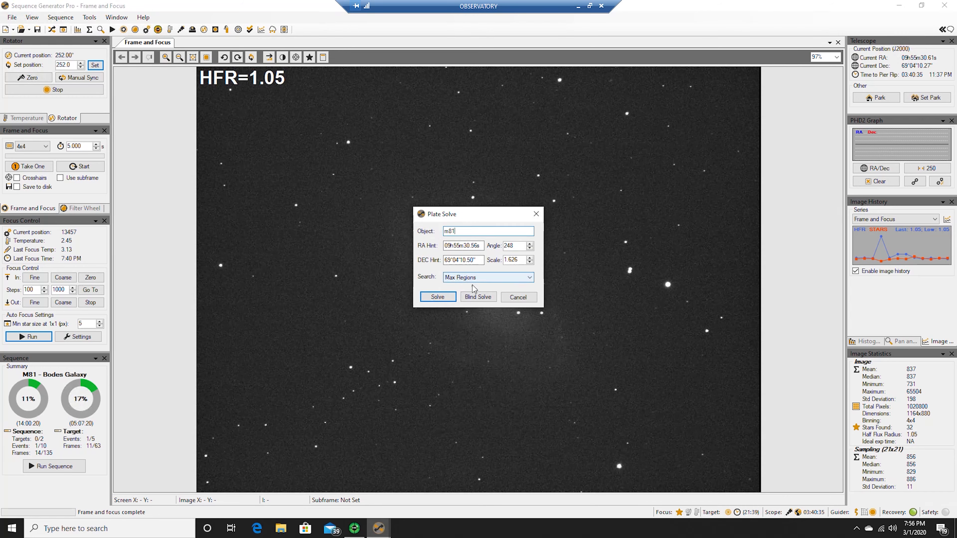
pyautogui.click(434, 297)
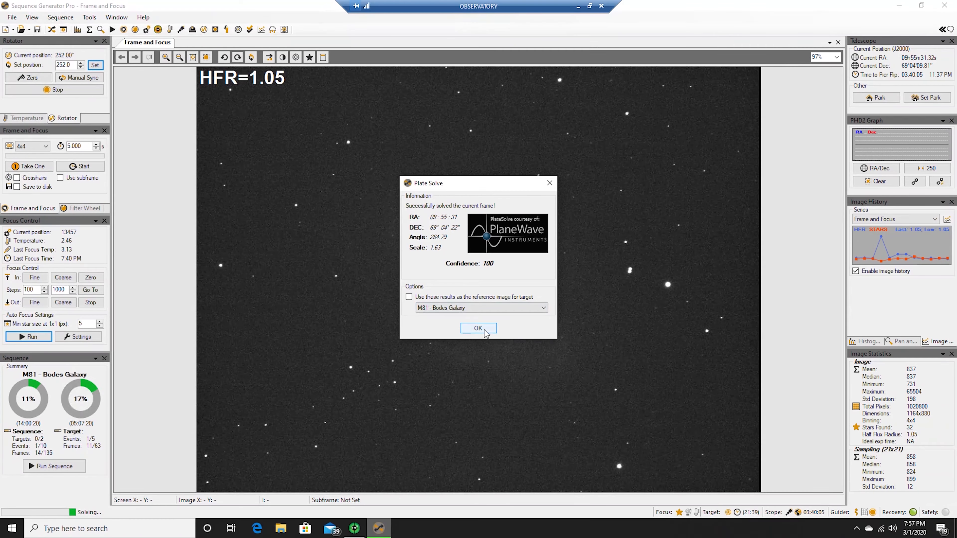
pyautogui.click(496, 359)
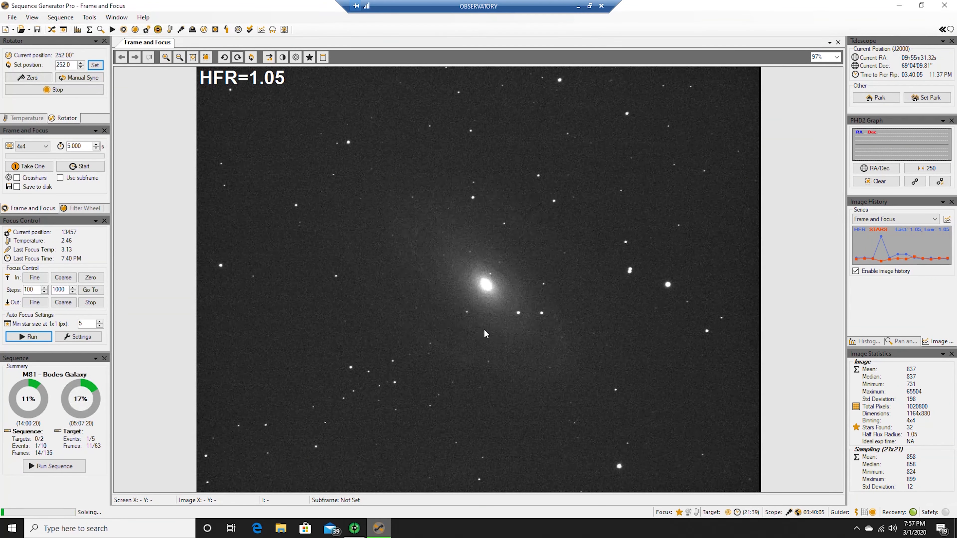
# Enable Reverse rotation direction in the NiteCrawler rotator setup, accept it, and close the equipment control panel
pyautogui.click(60, 17)
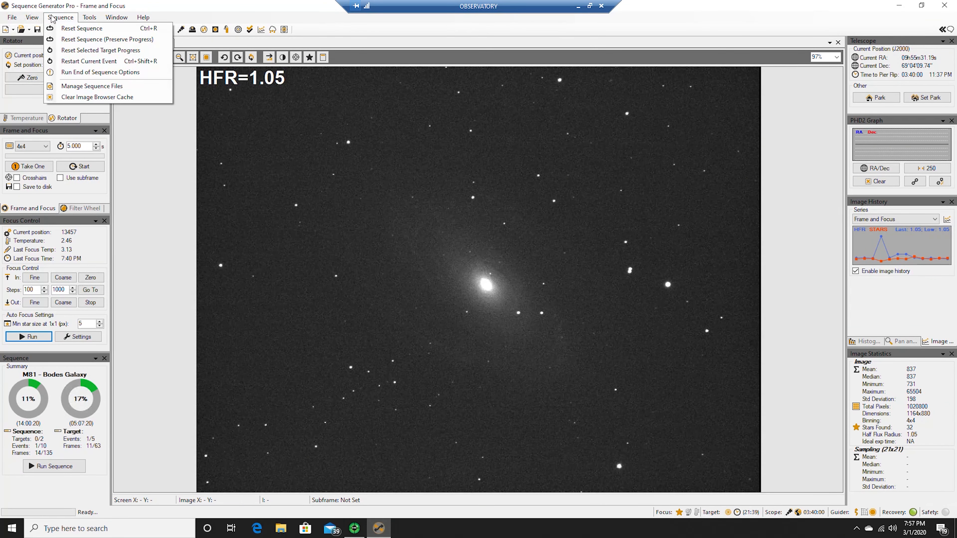
pyautogui.click(51, 40)
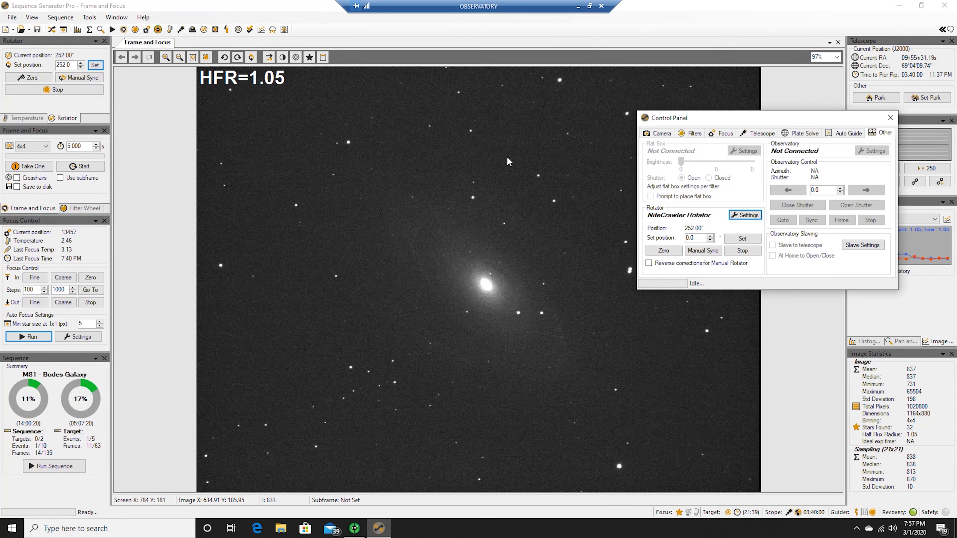
pyautogui.click(748, 217)
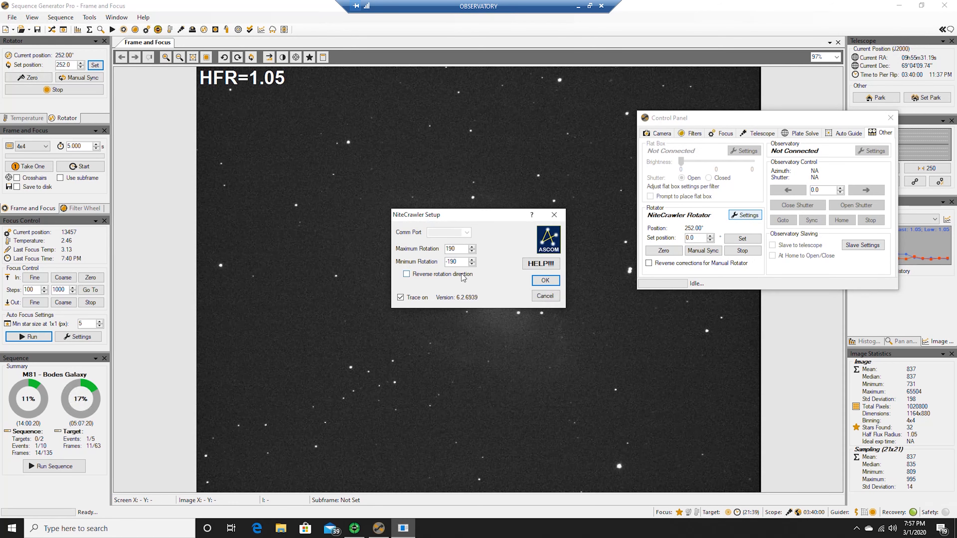
pyautogui.click(407, 275)
pyautogui.click(545, 281)
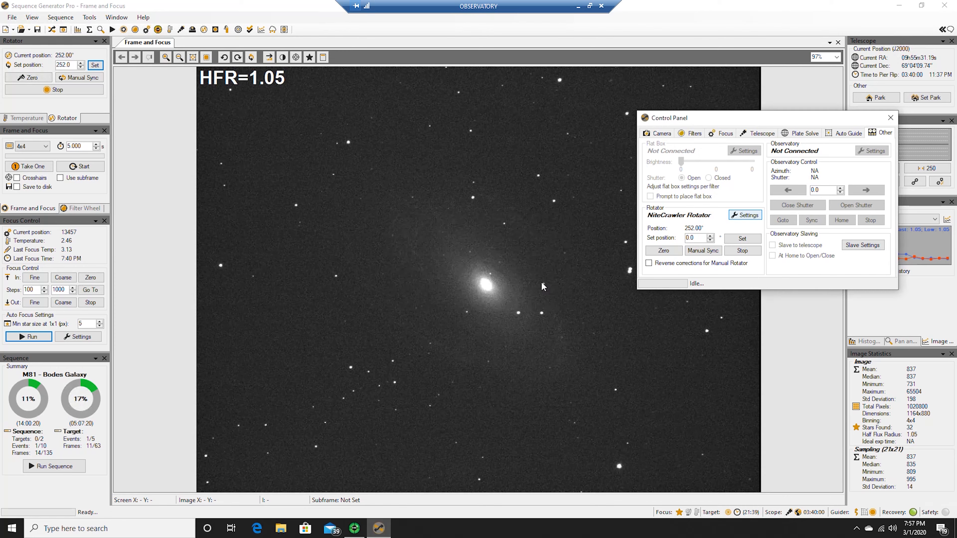
pyautogui.click(890, 119)
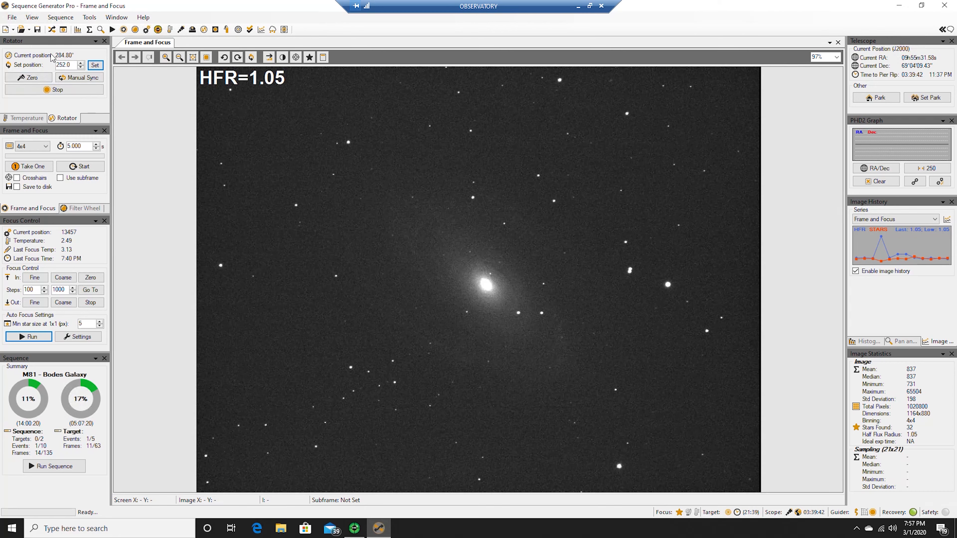
# Look up the camera rotation angle in the M81 - Bodes Galaxy target settings, cancel them, and close the sequence window
pyautogui.doubleClick(75, 66)
pyautogui.click(95, 66)
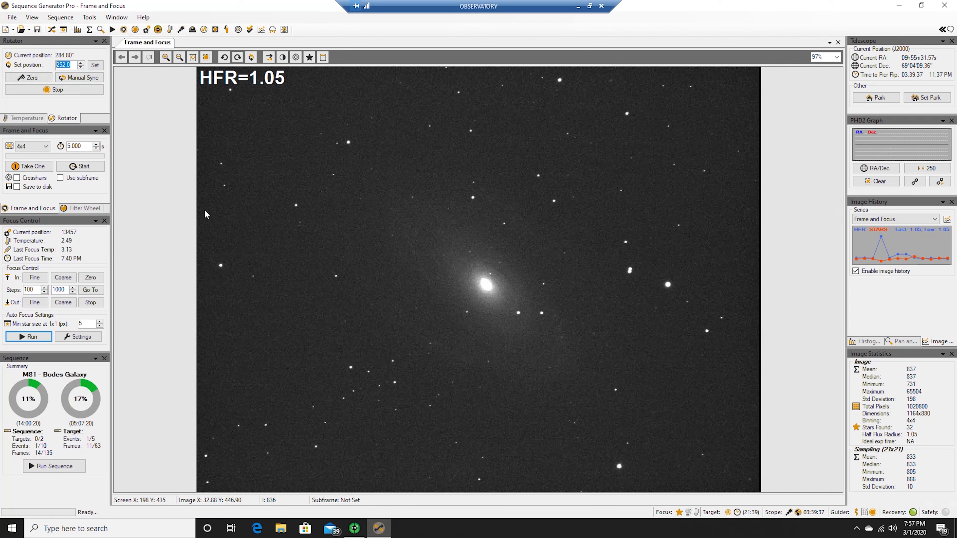
pyautogui.click(60, 17)
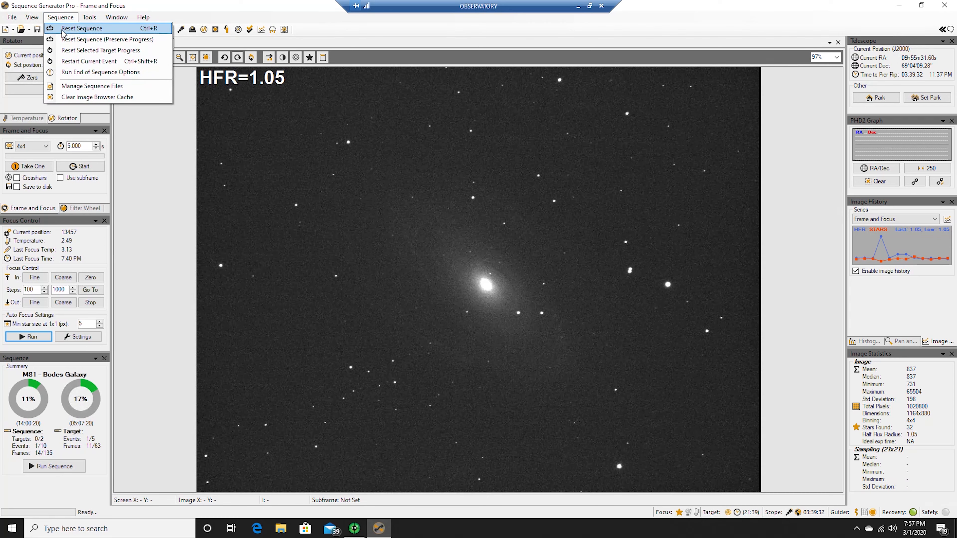
pyautogui.click(46, 30)
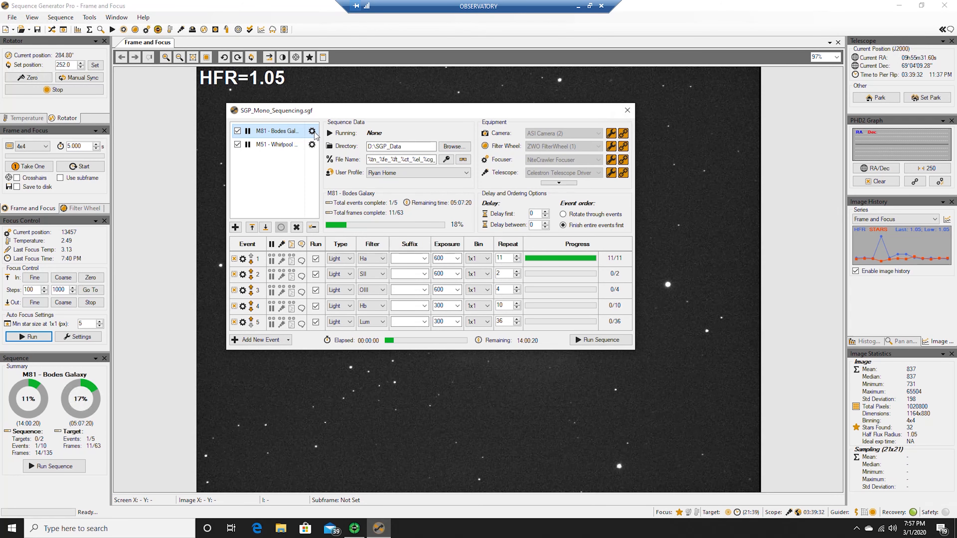
pyautogui.doubleClick(315, 135)
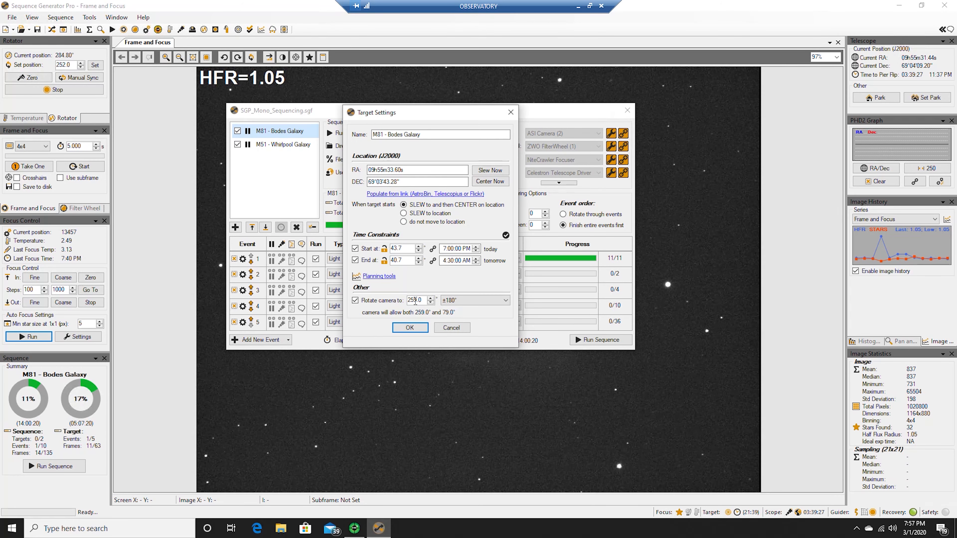
pyautogui.click(452, 327)
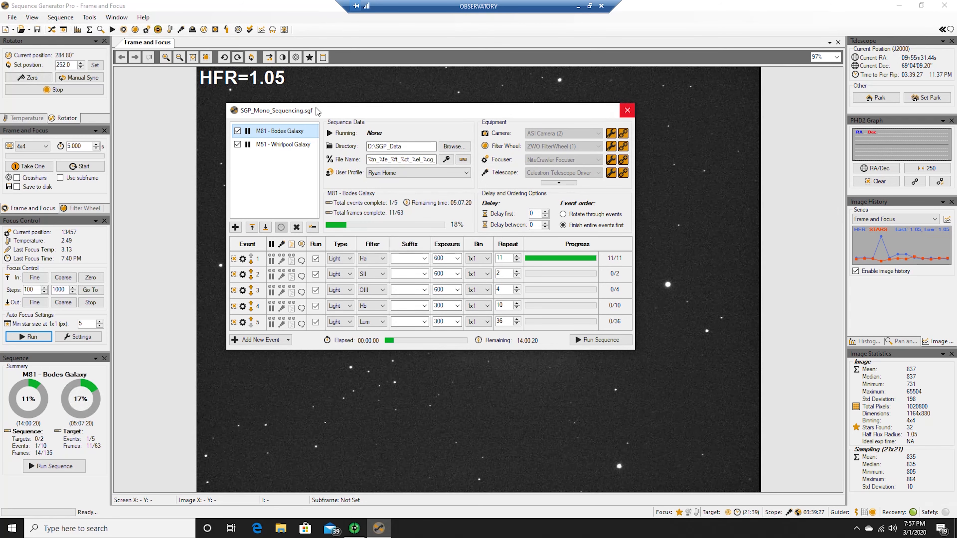
pyautogui.click(630, 112)
# Move the rotator to a set position of 259 degrees
pyautogui.moveTo(71, 65); pyautogui.dragTo(44, 63)
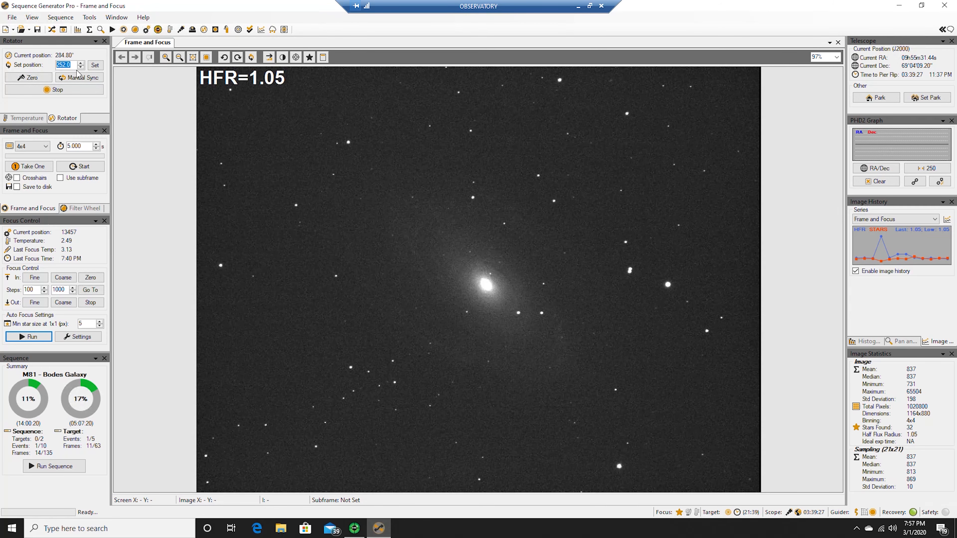
pyautogui.write('259')
pyautogui.click(95, 65)
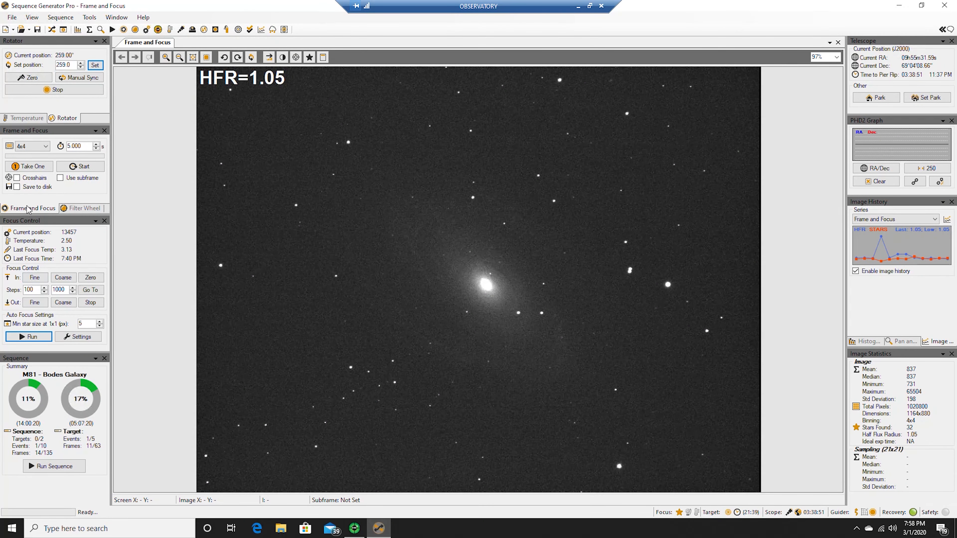
# Take a single Frame and Focus image at the target angle, plate solve it with object m81, and close the results
pyautogui.click(29, 166)
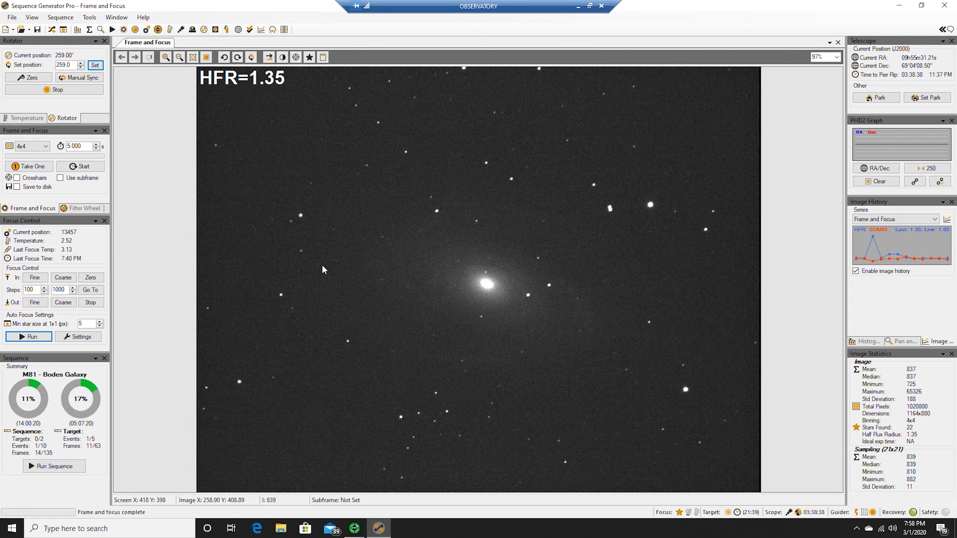
pyautogui.rightClick(407, 205)
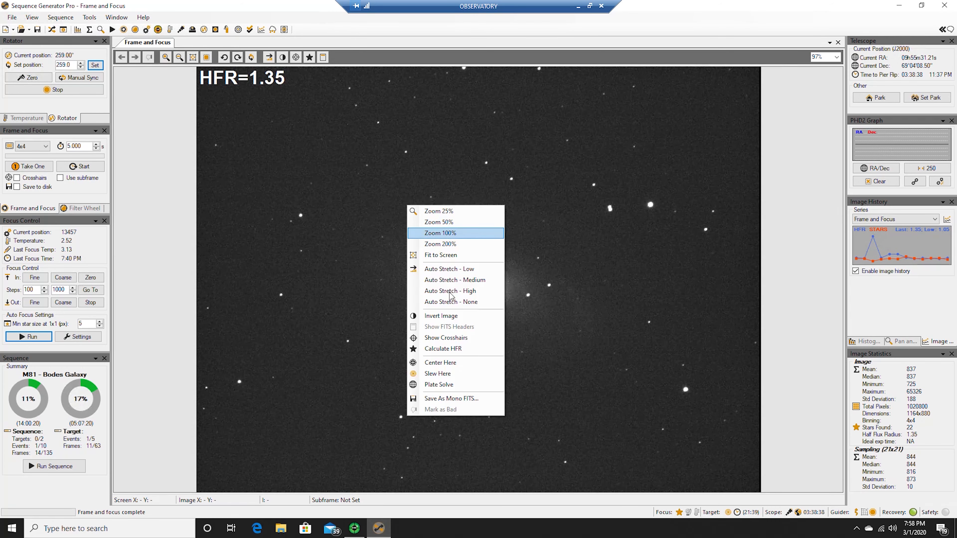
pyautogui.click(452, 384)
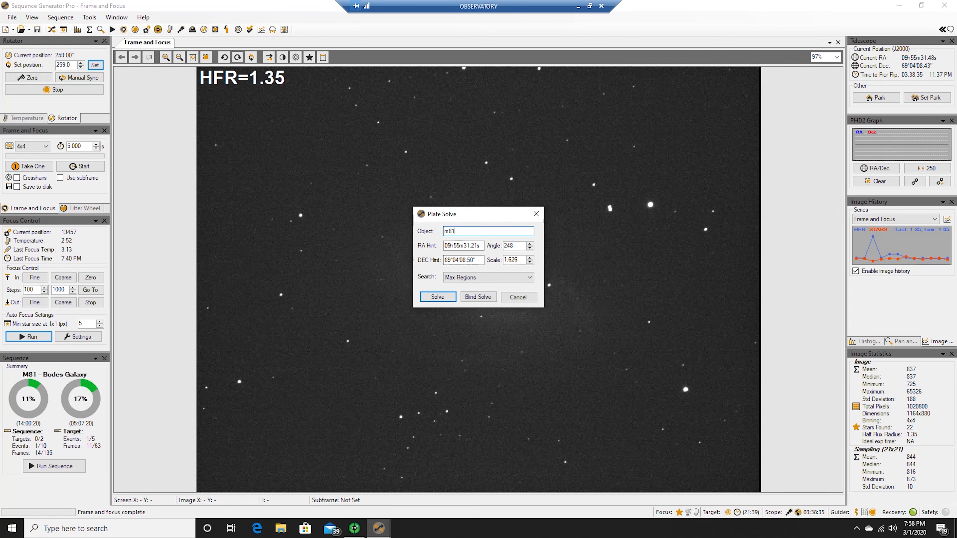
pyautogui.click(438, 297)
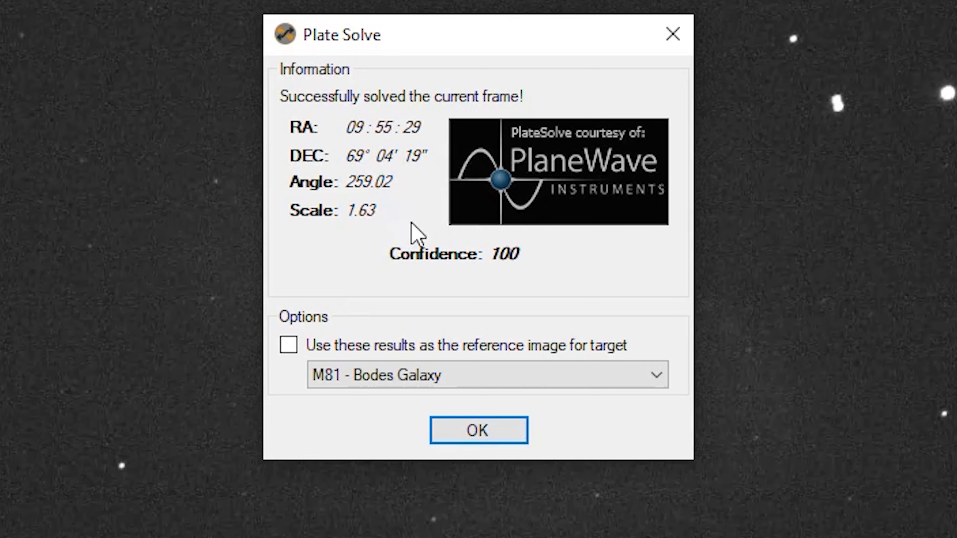
pyautogui.click(478, 429)
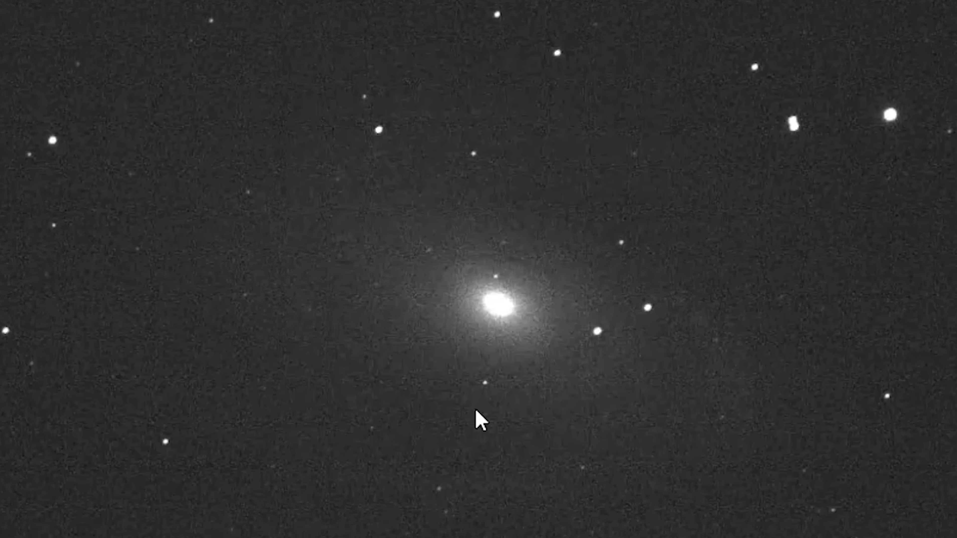